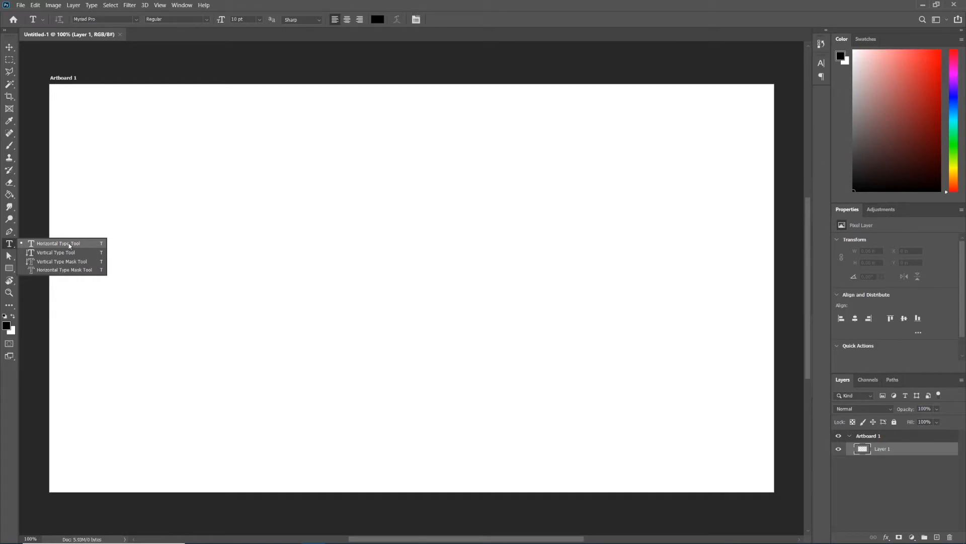
- Add the horizontal text "MARSALA" near the middle of the blank artboard with the Horizontal Type tool
left_click(68, 243)
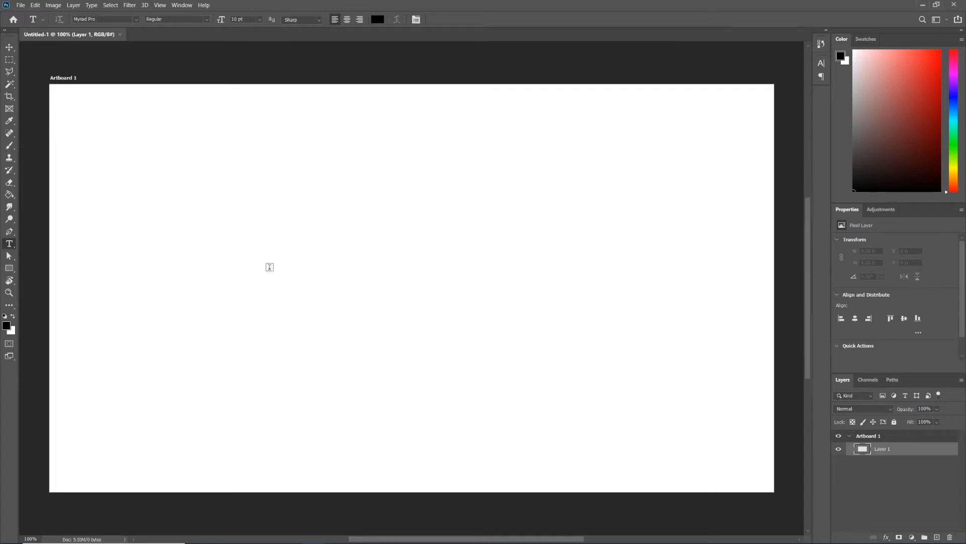
left_click(303, 285)
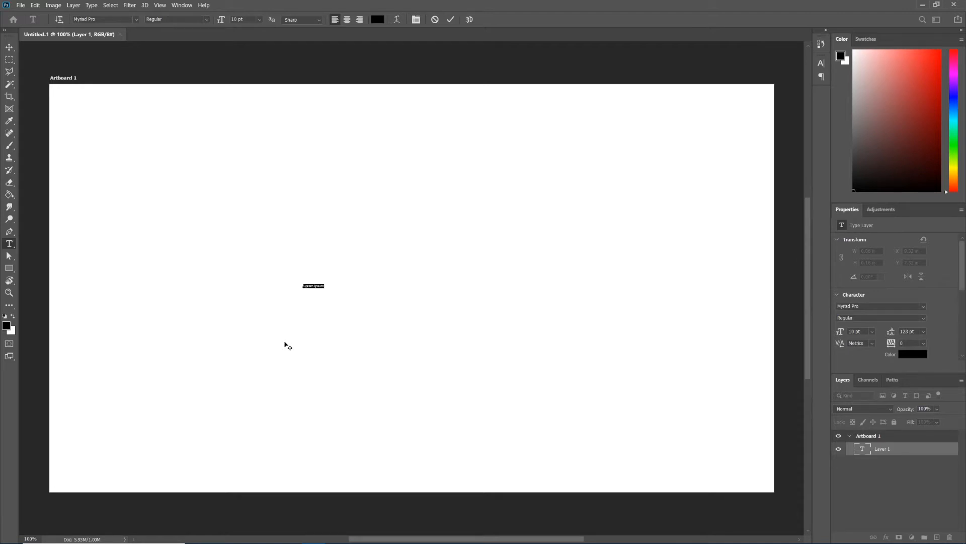
type("MARSALA")
left_click_drag(321, 285, 296, 284)
left_click(874, 481)
left_click(9, 47)
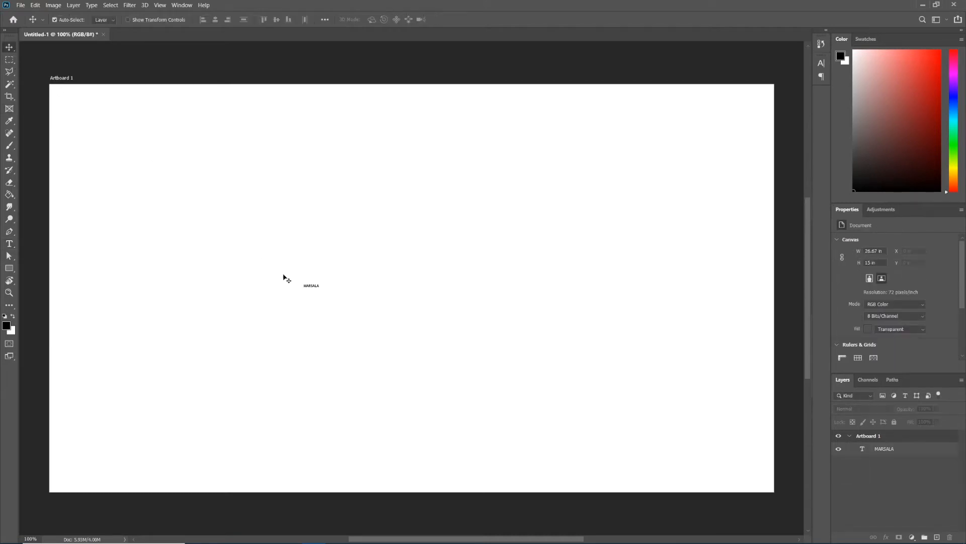
- Move the small MARSALA text slightly to the right on the artboard and deselect its layer
left_click_drag(311, 288, 354, 285)
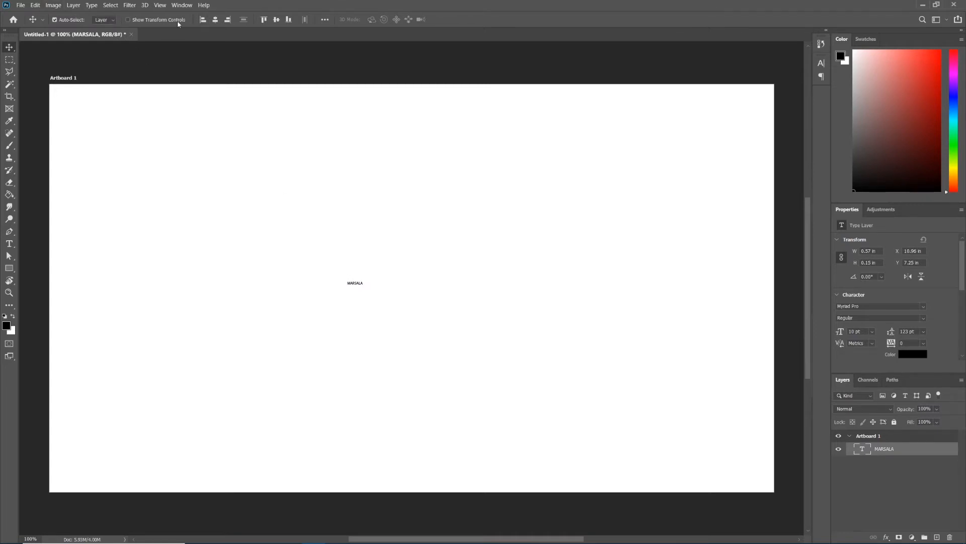
double_click(886, 449)
left_click(888, 466)
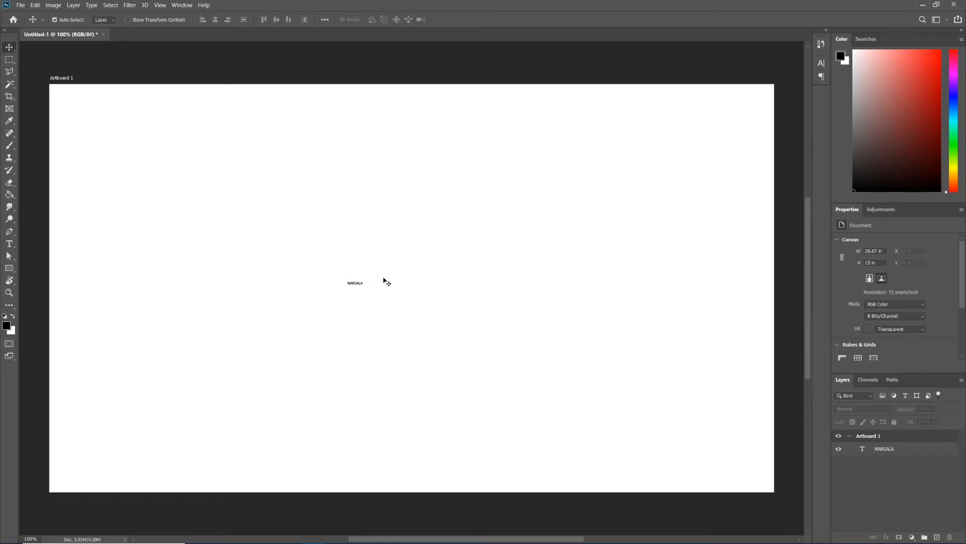
- Select all of the MARSALA layer's text and set its font size to the 72 pt preset
double_click(863, 448)
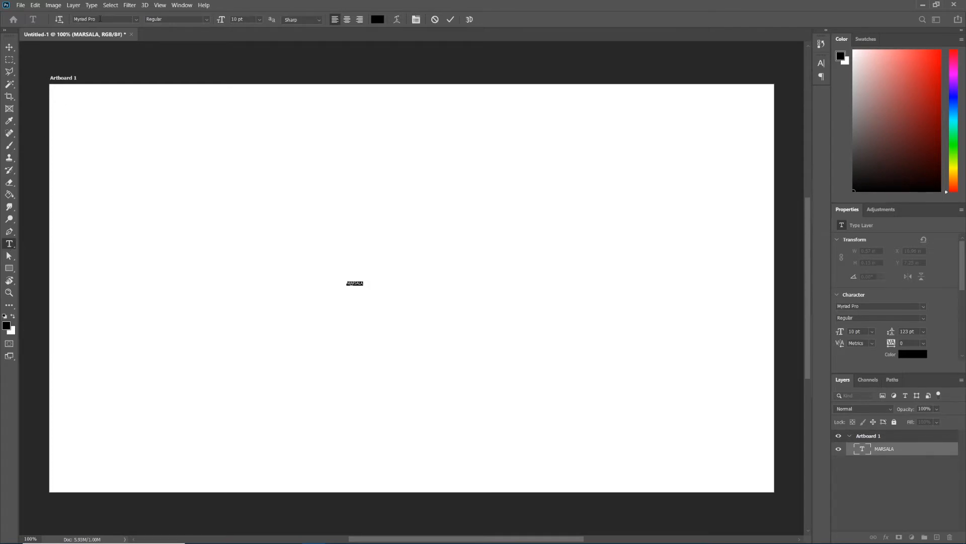
left_click(261, 19)
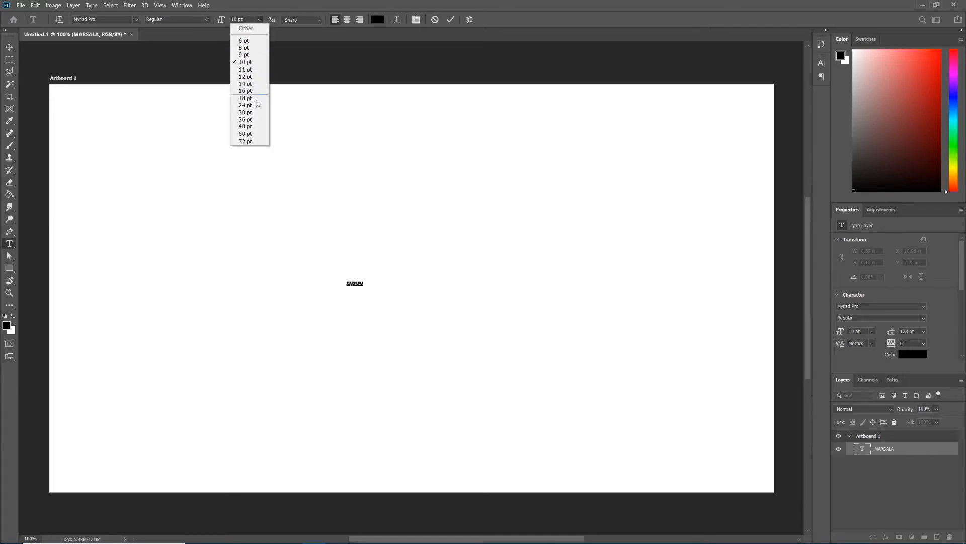
left_click(260, 20)
left_click(260, 20)
left_click(252, 142)
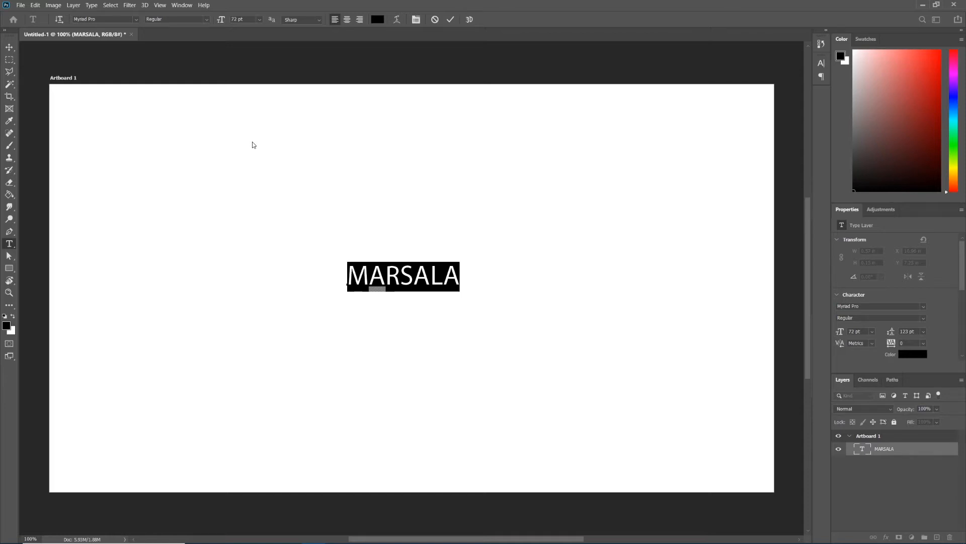
- Set a custom font size of 250 pt for the MARSALA text
left_click(260, 20)
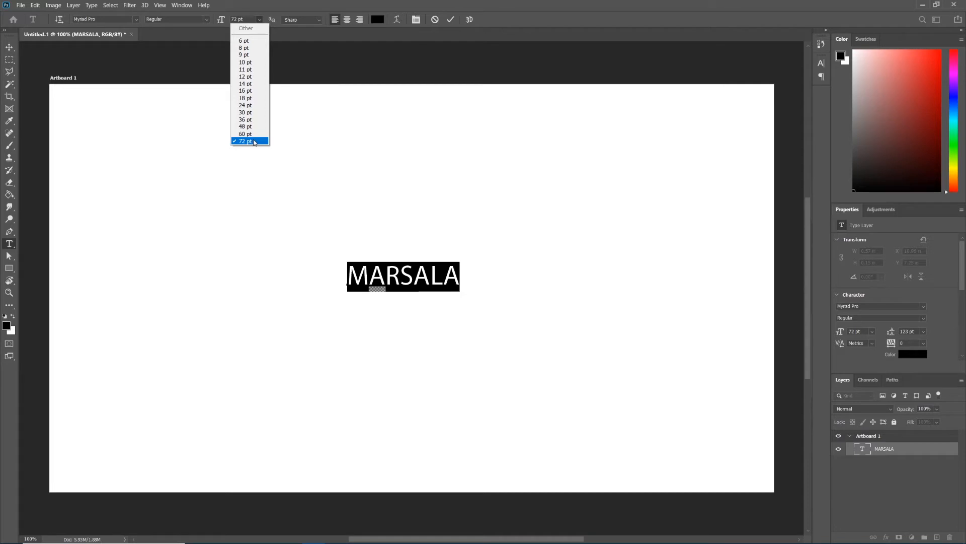
left_click(238, 5)
left_click(247, 20)
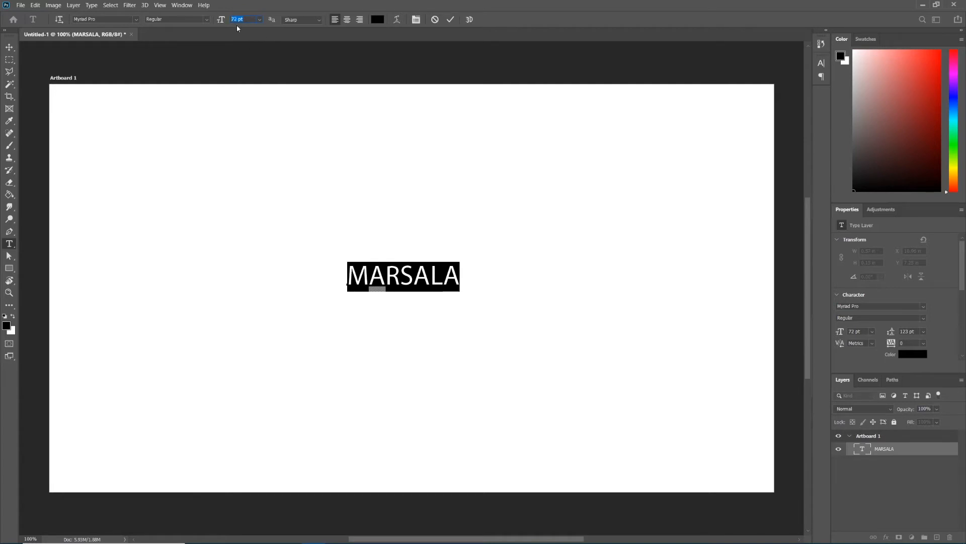
type("250")
key("Return")
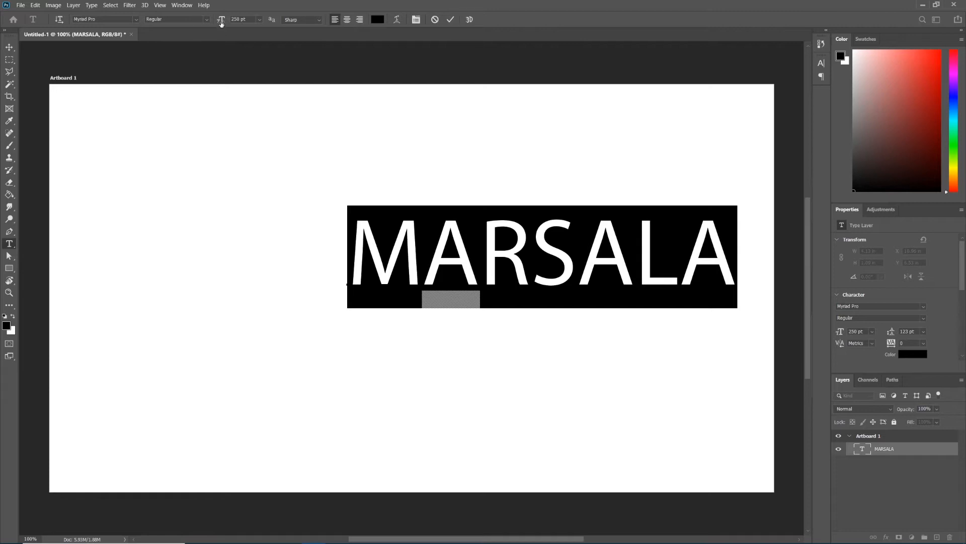
- Enlarge the MARSALA text to 850 pt and move it so it starts at the artboard's left edge
left_click_drag(220, 22, 504, 19)
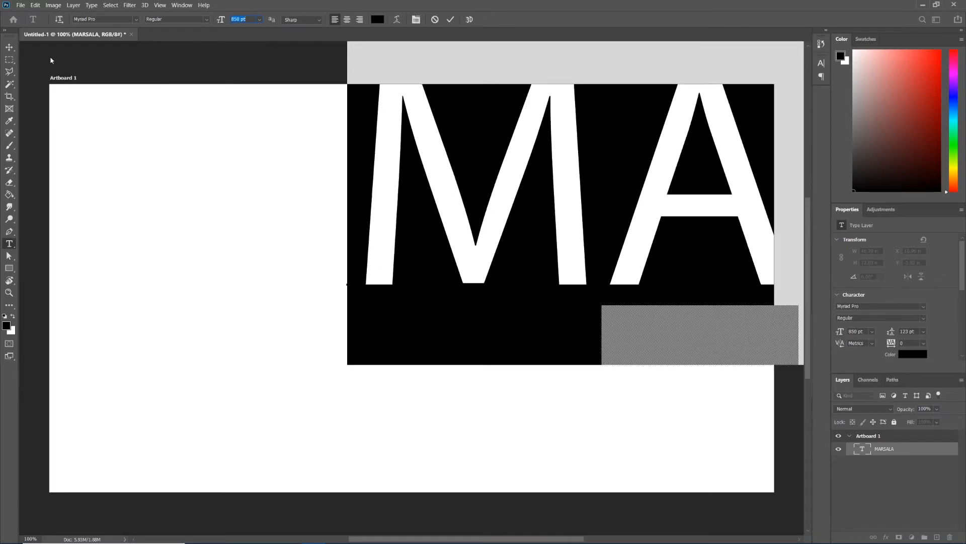
left_click(9, 47)
left_click_drag(440, 179, 148, 290)
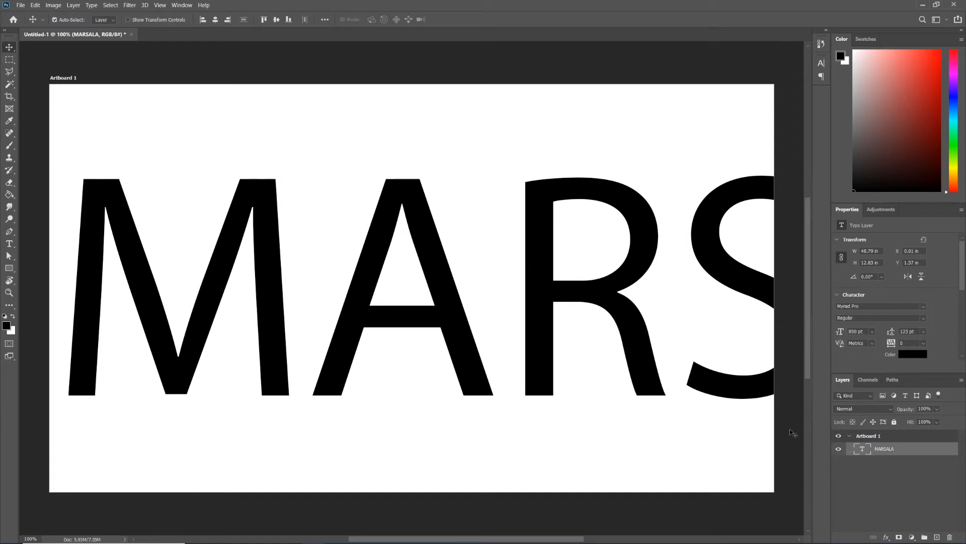
- Reduce the MARSALA text's font size to 235 pt and move it to the centre of the artboard
double_click(862, 449)
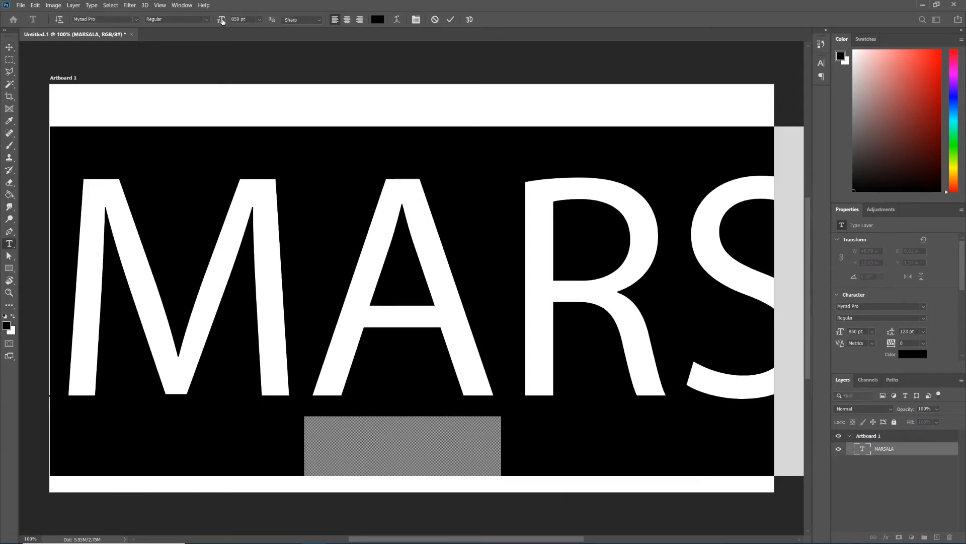
left_click_drag(222, 21, 78, 57)
left_click_drag(223, 20, 182, 40)
left_click(9, 47)
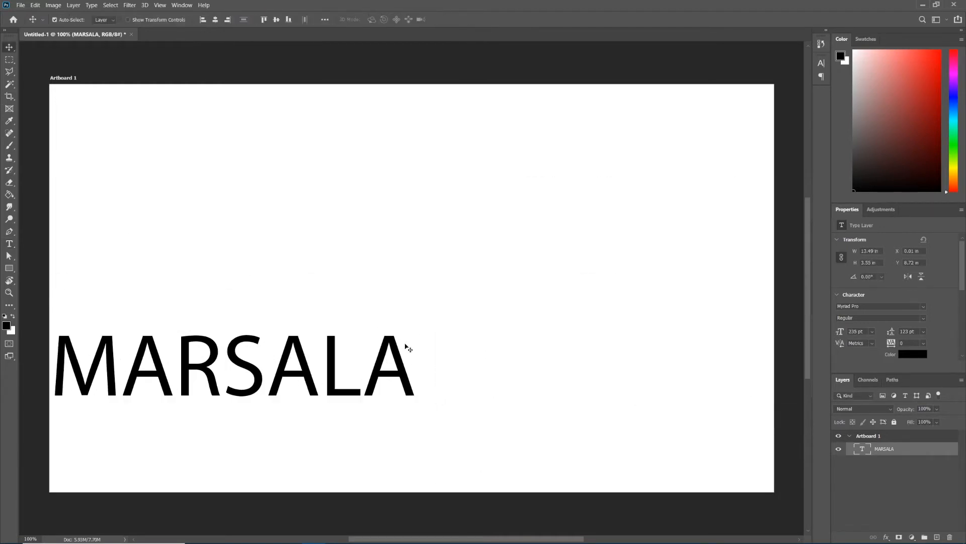
left_click_drag(216, 392, 398, 317)
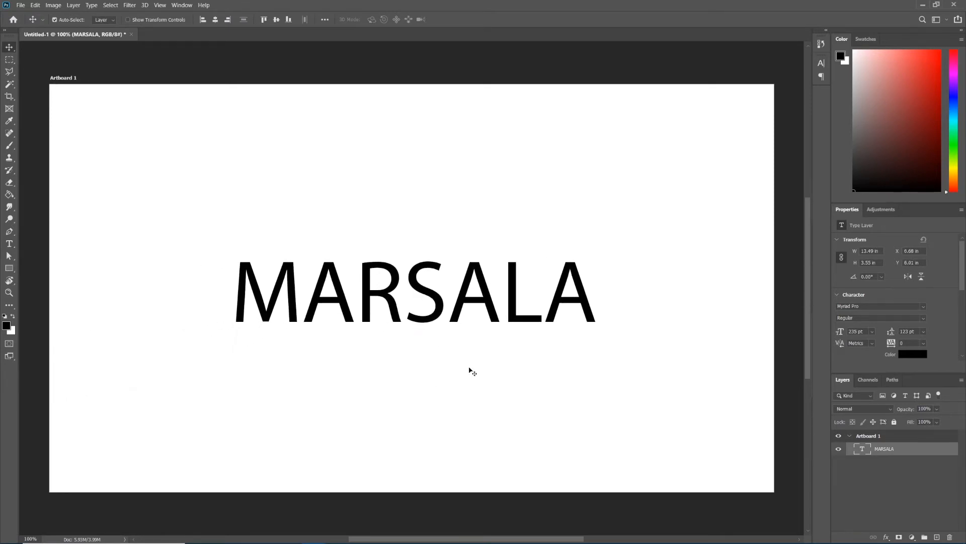
left_click_drag(459, 316, 459, 312)
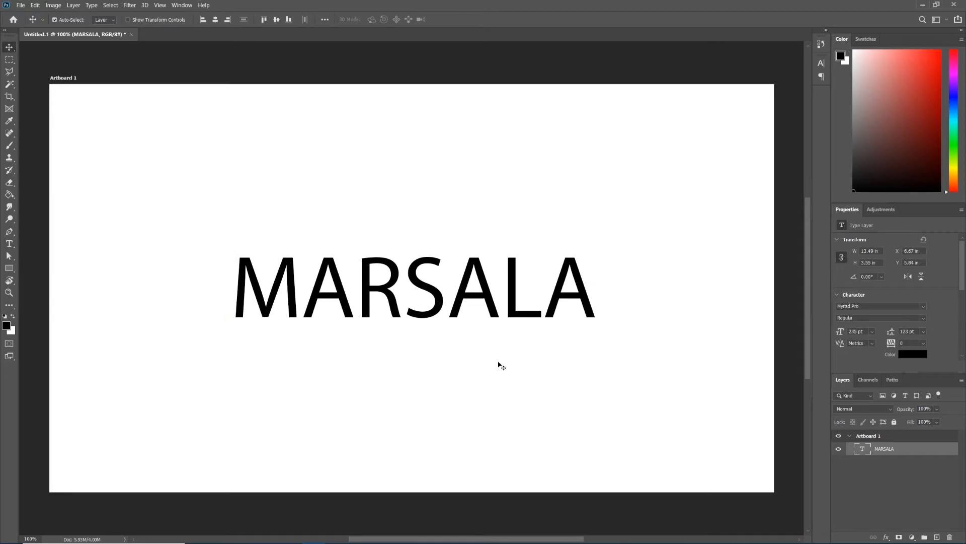
- Toggle the MARSALA text's orientation to vertical and return it to horizontal
double_click(862, 450)
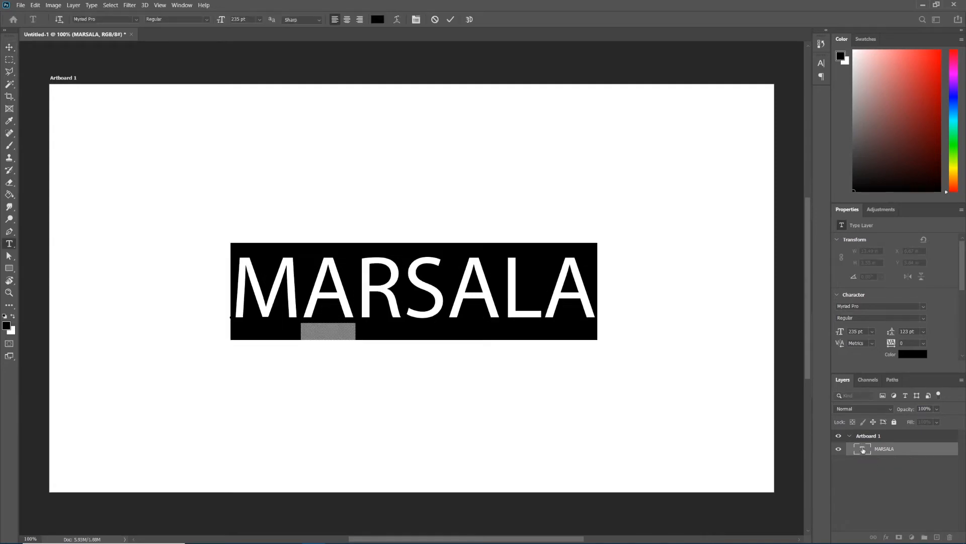
left_click(58, 19)
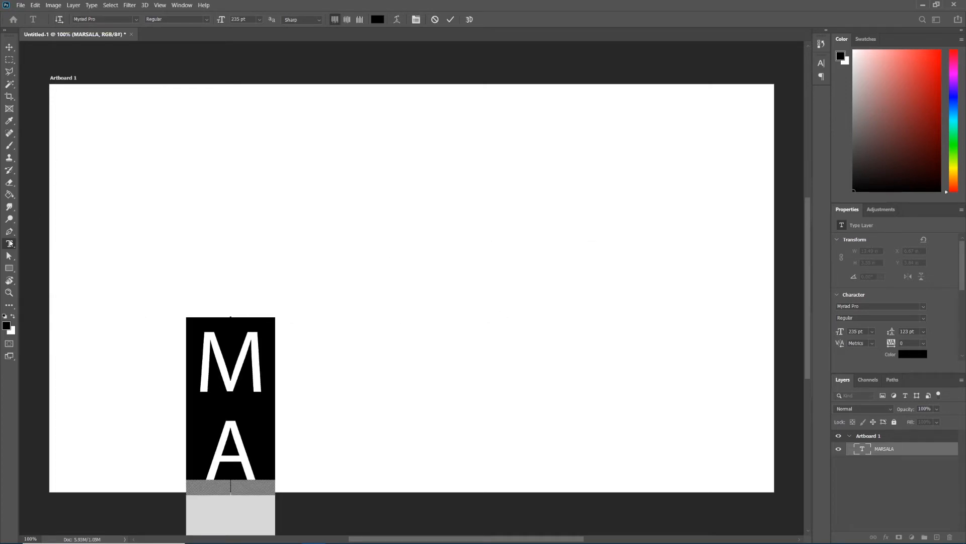
right_click(9, 243)
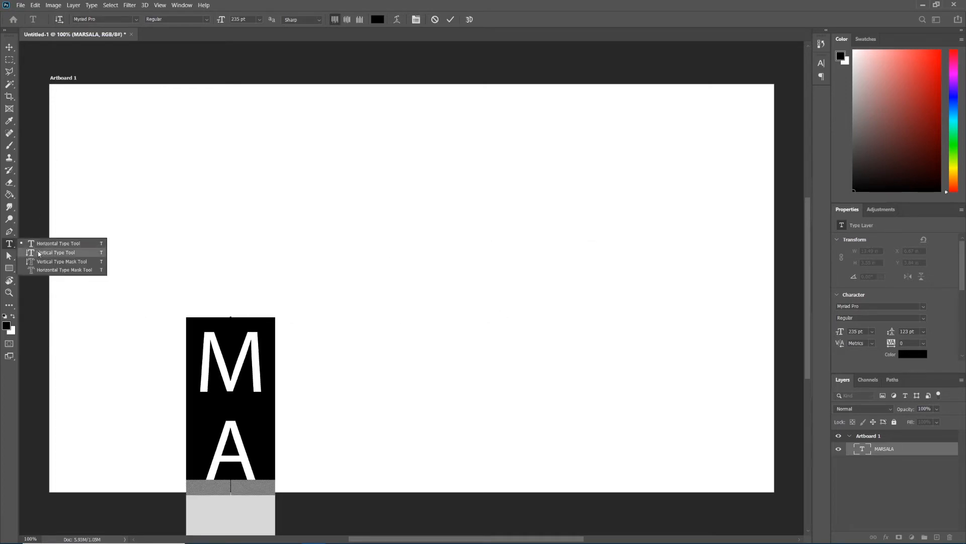
left_click(9, 244)
left_click(59, 20)
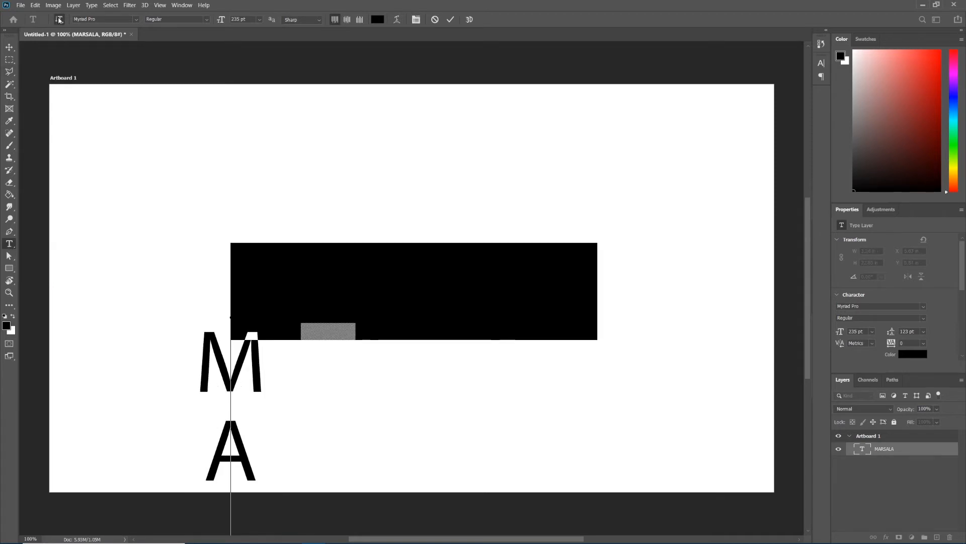
left_click(59, 20)
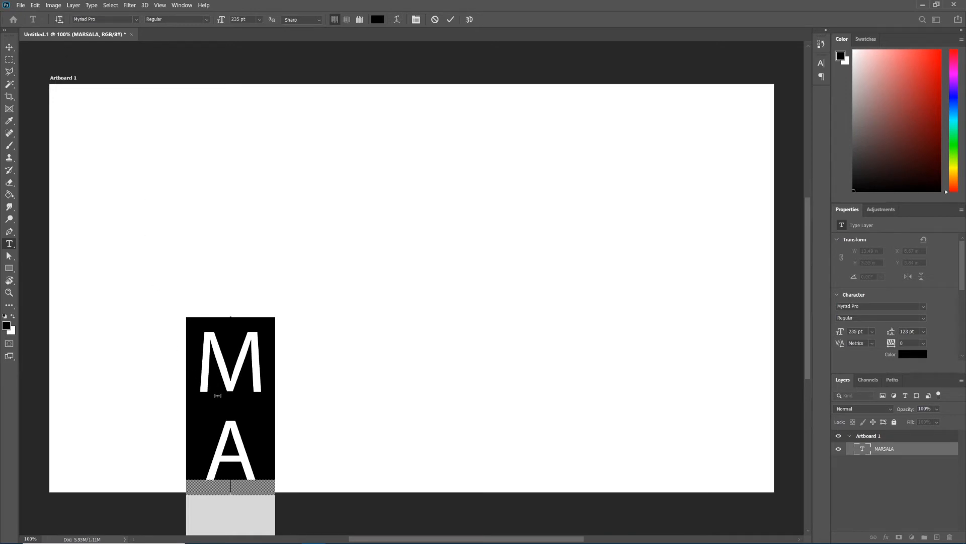
left_click(61, 22)
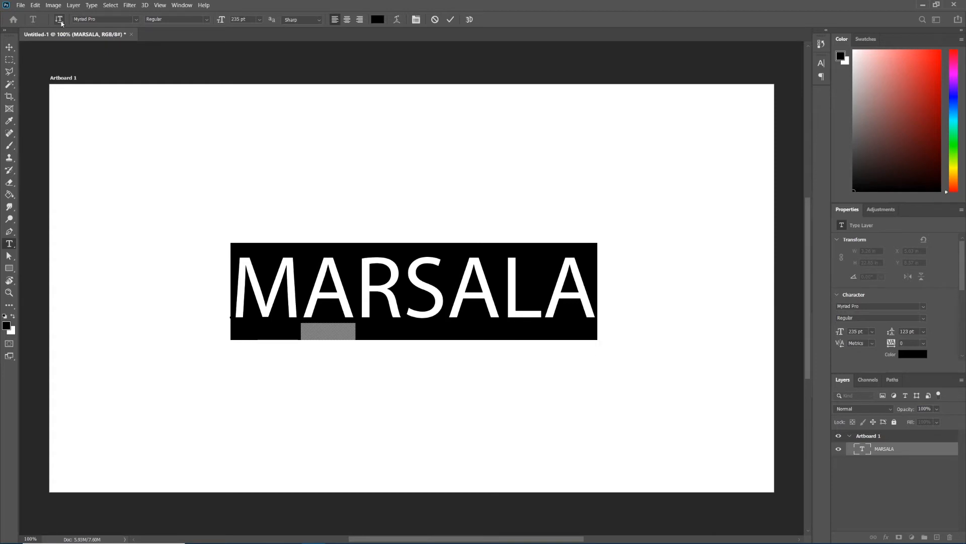
- Change the MARSALA text's font to Franklin Gothic Demi
left_click(135, 19)
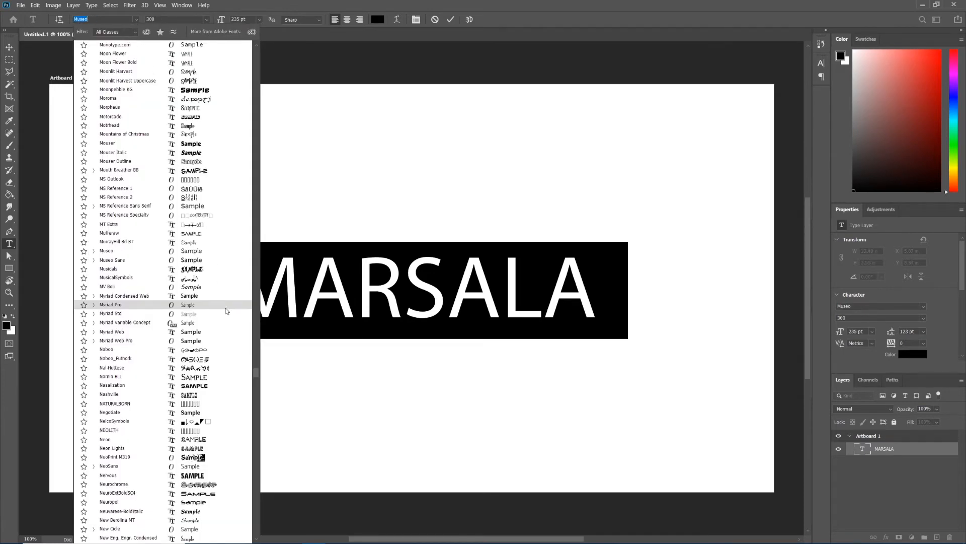
left_click_drag(254, 372, 275, 309)
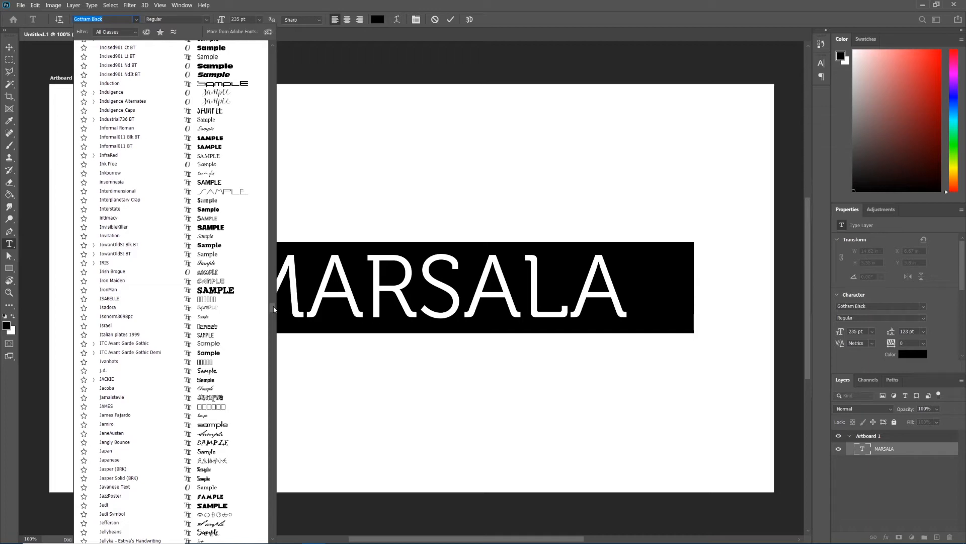
left_click_drag(274, 309, 267, 235)
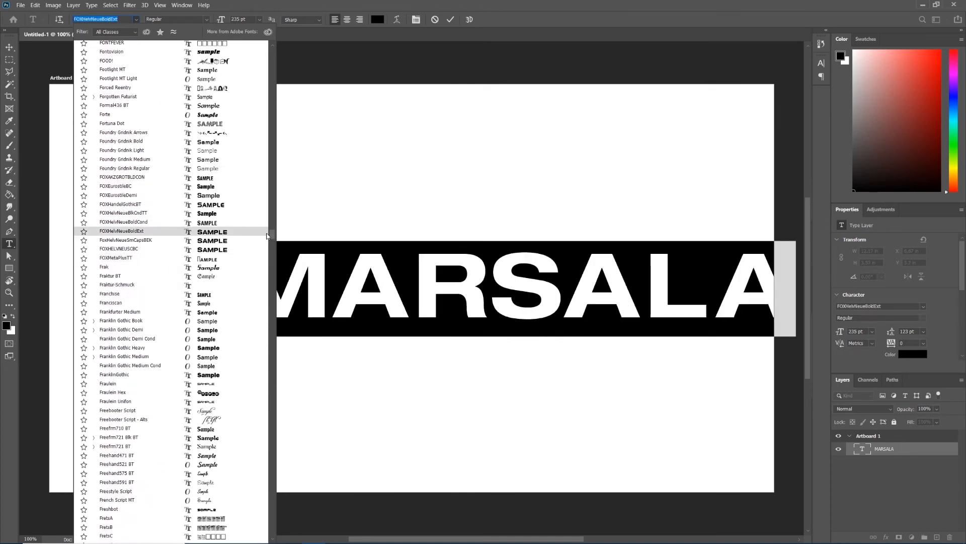
left_click(142, 331)
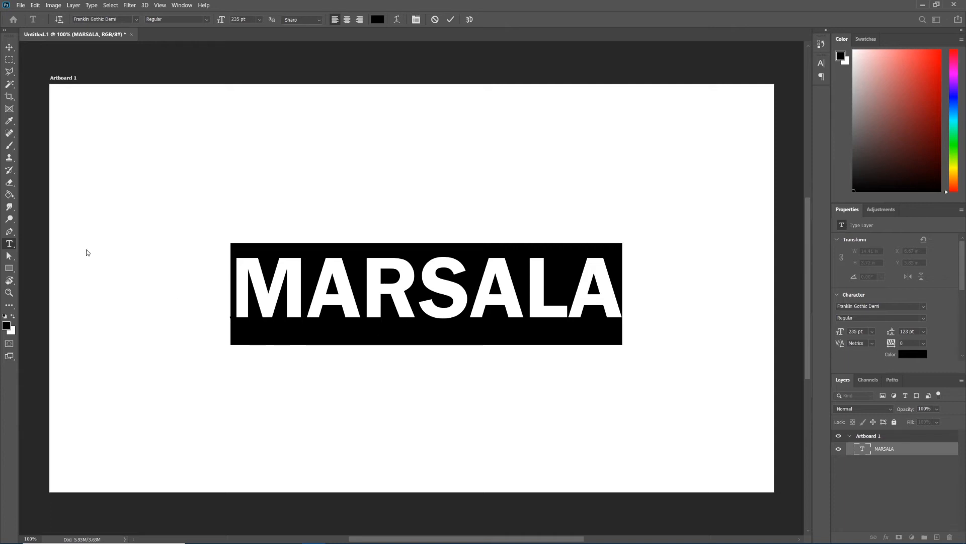
left_click(135, 20)
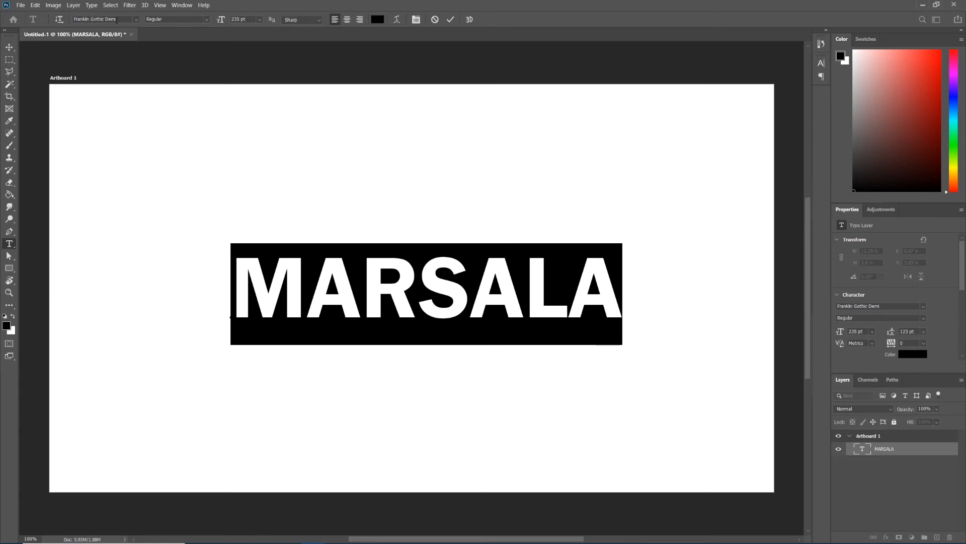
left_click(206, 20)
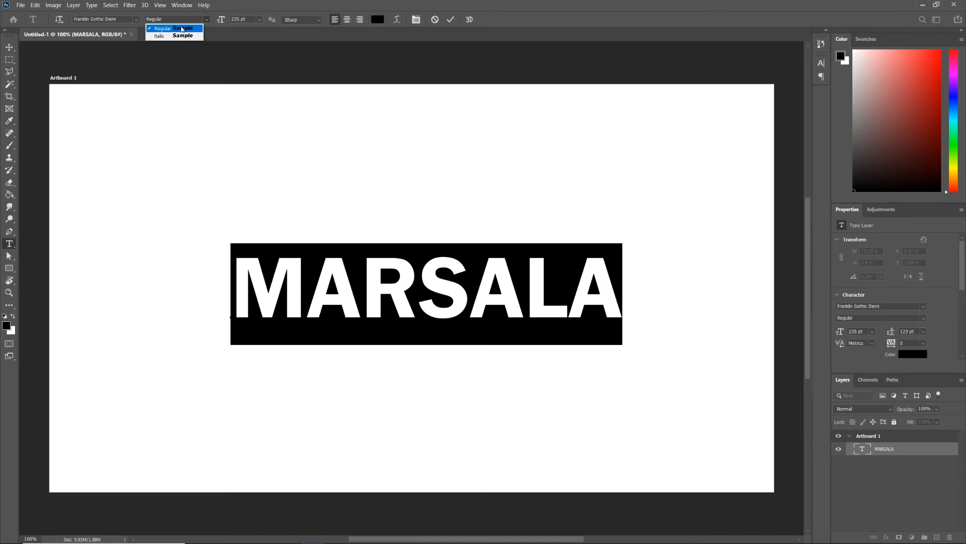
left_click(207, 21)
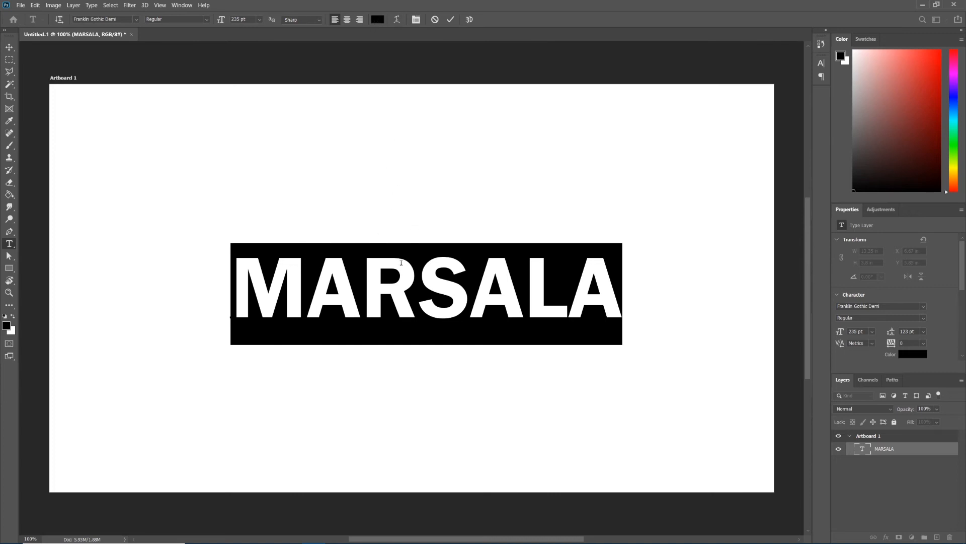
- Recolour the MARSALA text bright blue and shift it slightly left to centre it on the artboard
left_click(376, 20)
left_click_drag(735, 149, 461, 68)
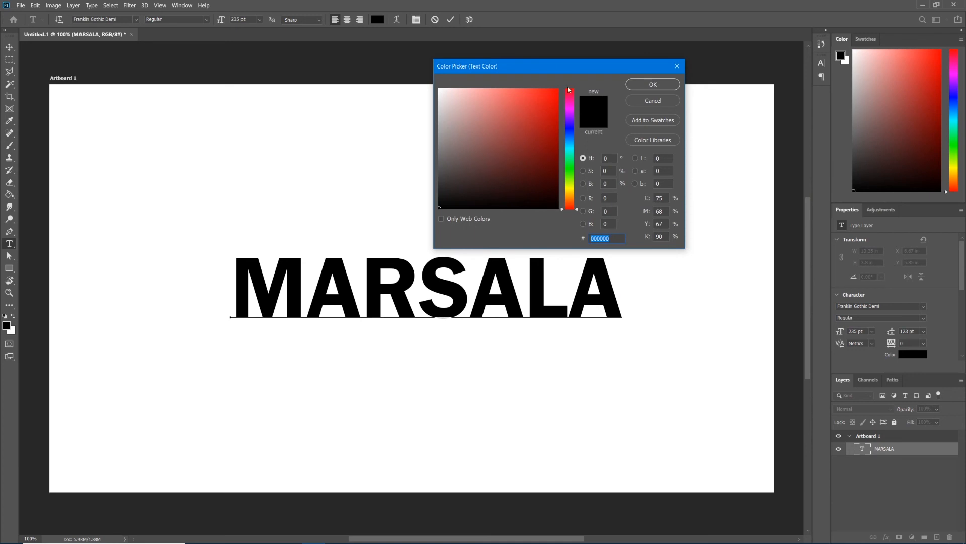
left_click_drag(571, 147, 554, 92)
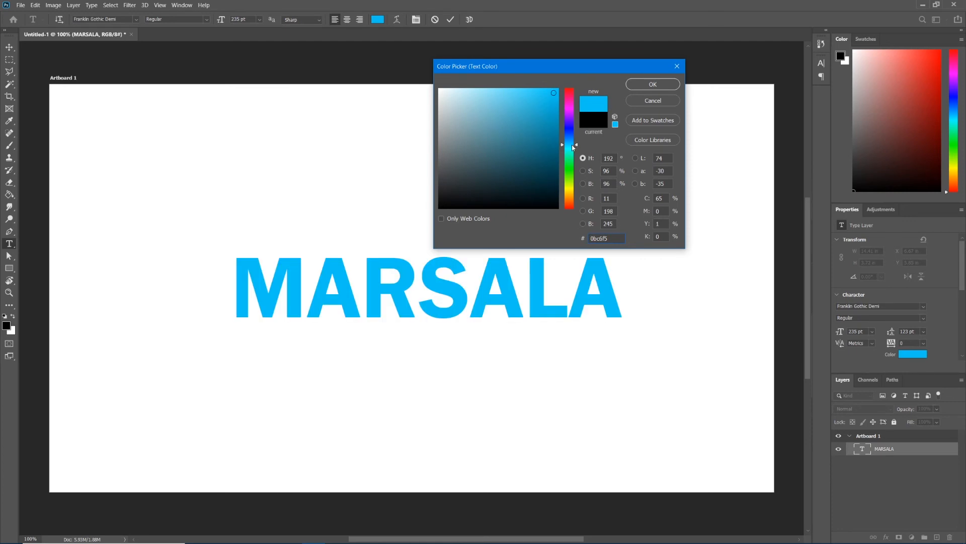
left_click(652, 84)
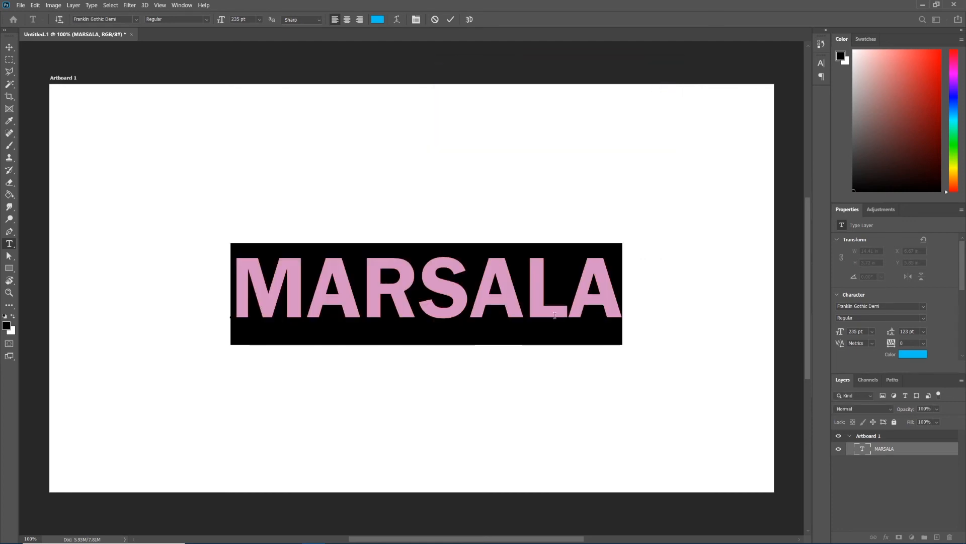
left_click(9, 46)
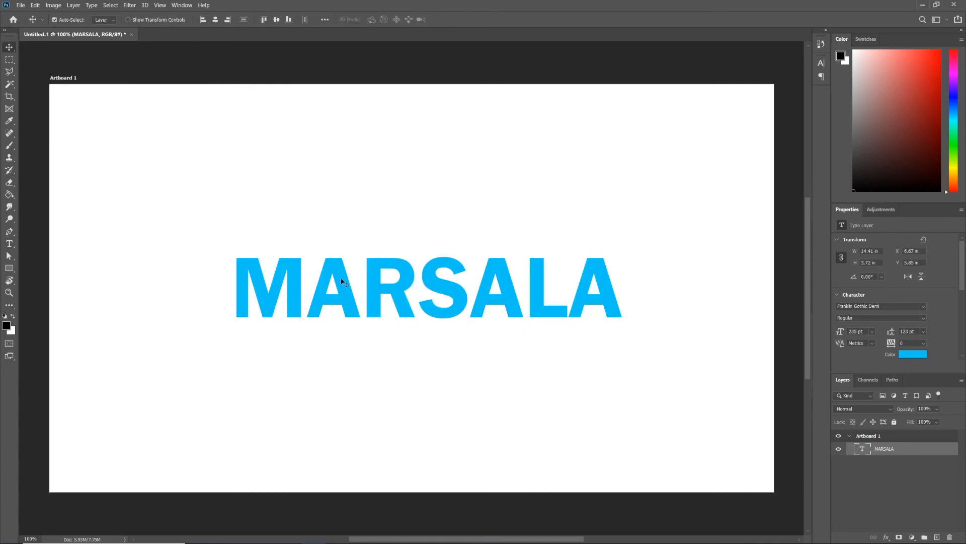
left_click_drag(351, 294, 340, 293)
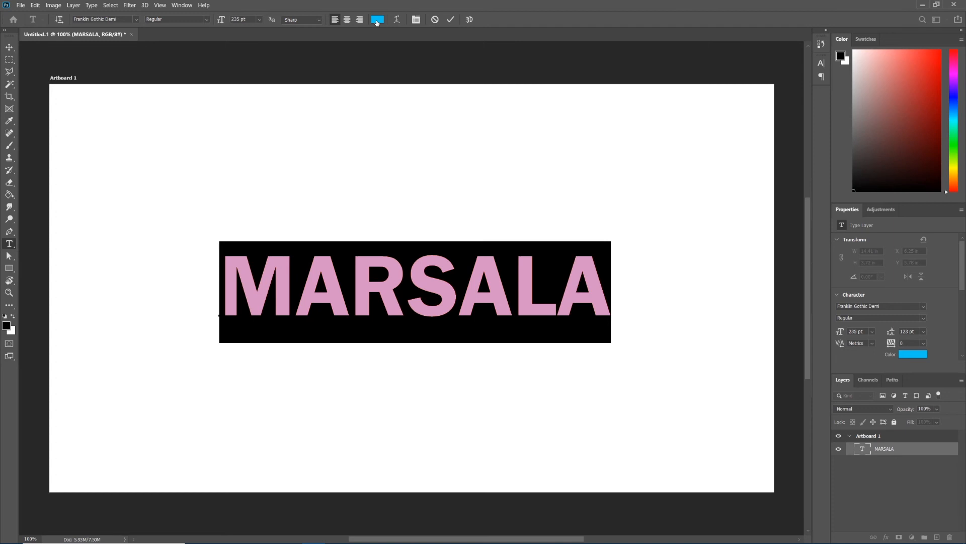
- Try right alignment on the MARSALA text, settle on centre alignment, and move the text back near the middle of the artboard
left_click(347, 20)
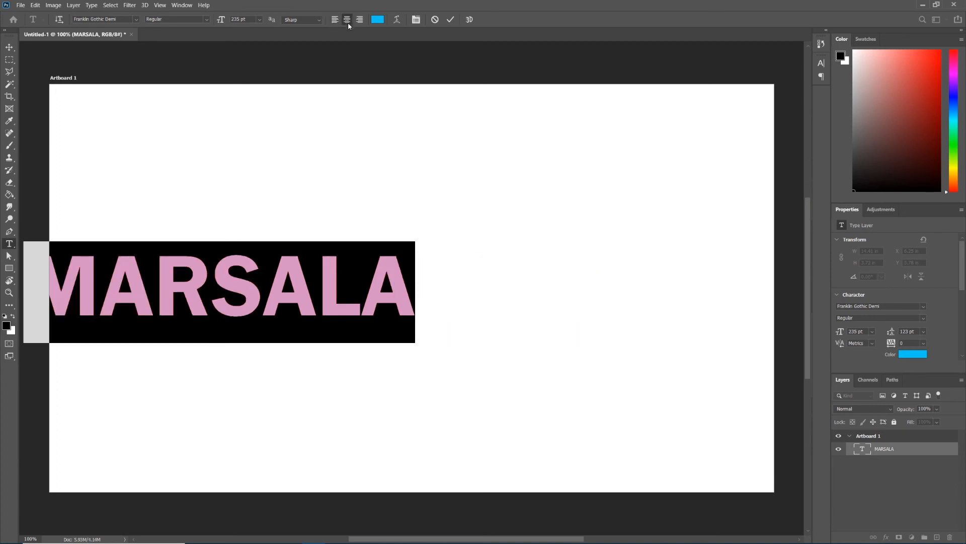
left_click(360, 21)
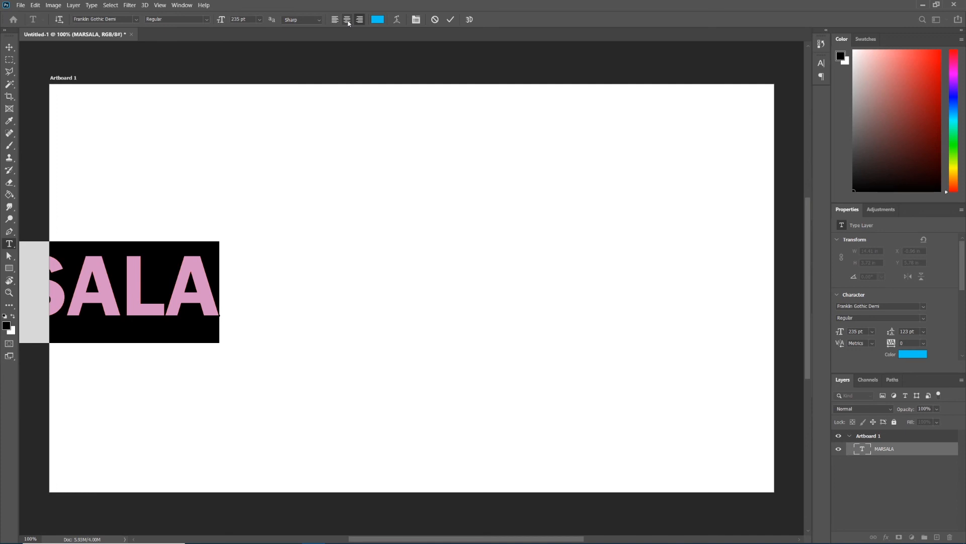
left_click(347, 21)
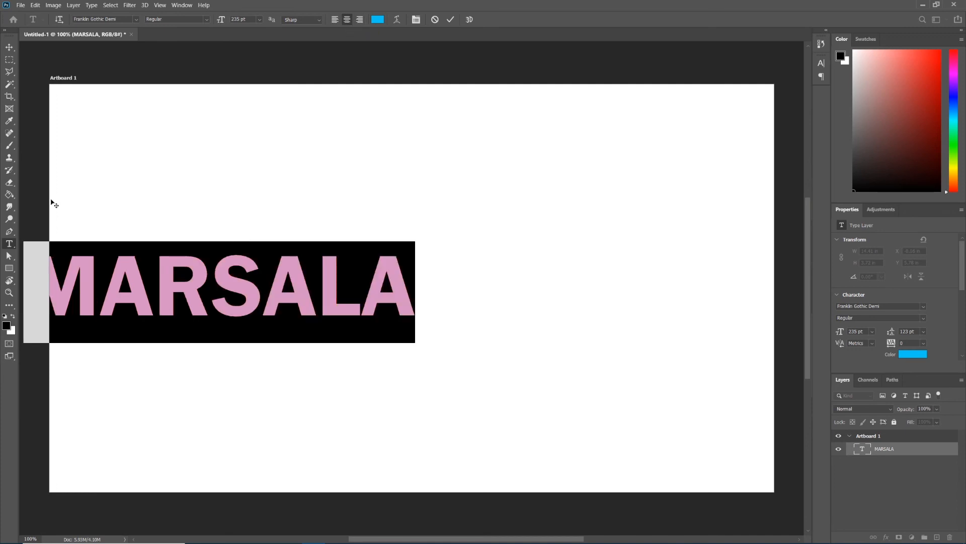
left_click(9, 47)
left_click_drag(156, 297, 328, 294)
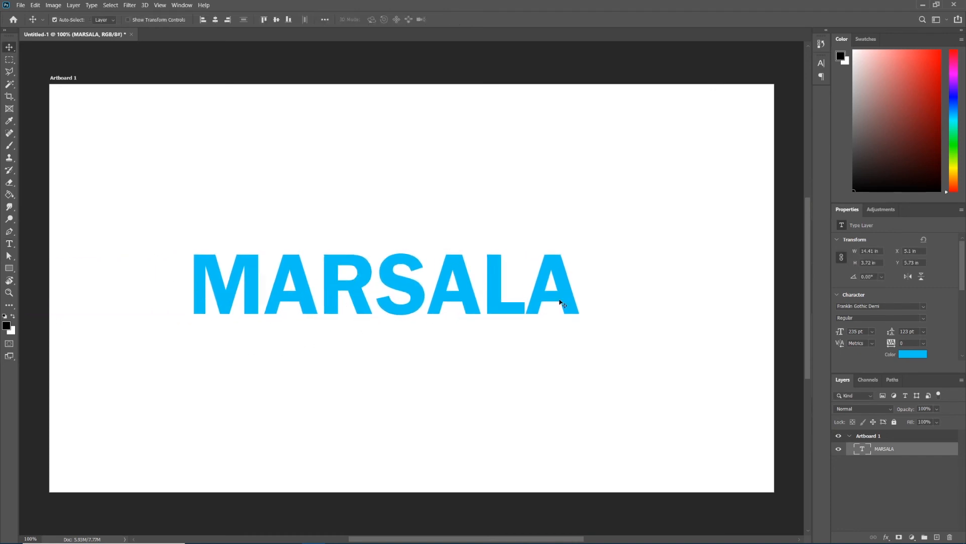
- Set the MARSALA text's anti-aliasing method to Sharp and finish editing the text
double_click(861, 452)
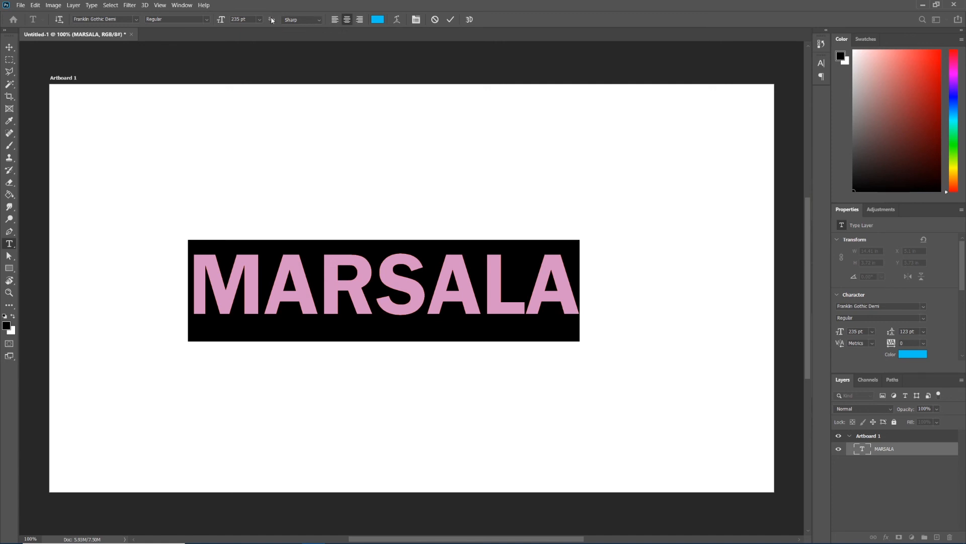
left_click(318, 20)
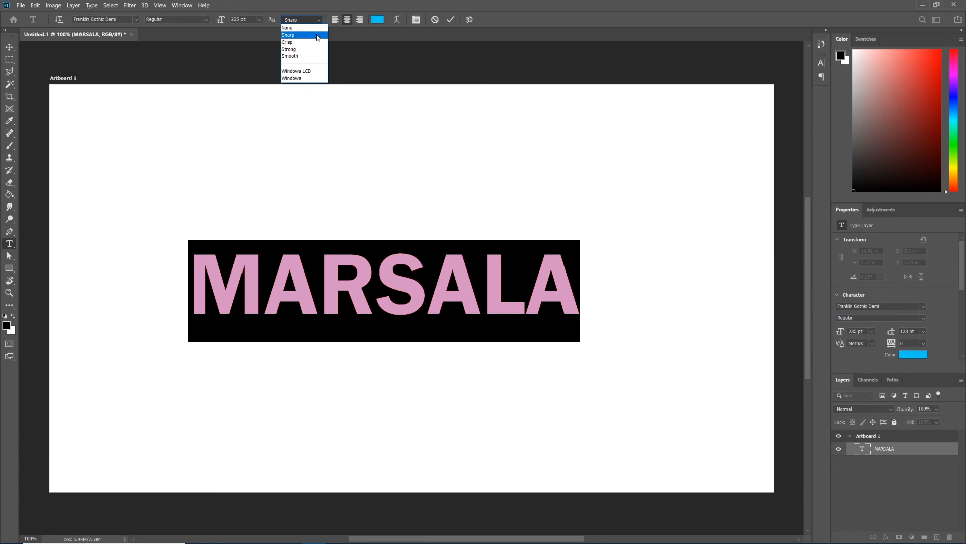
left_click(292, 37)
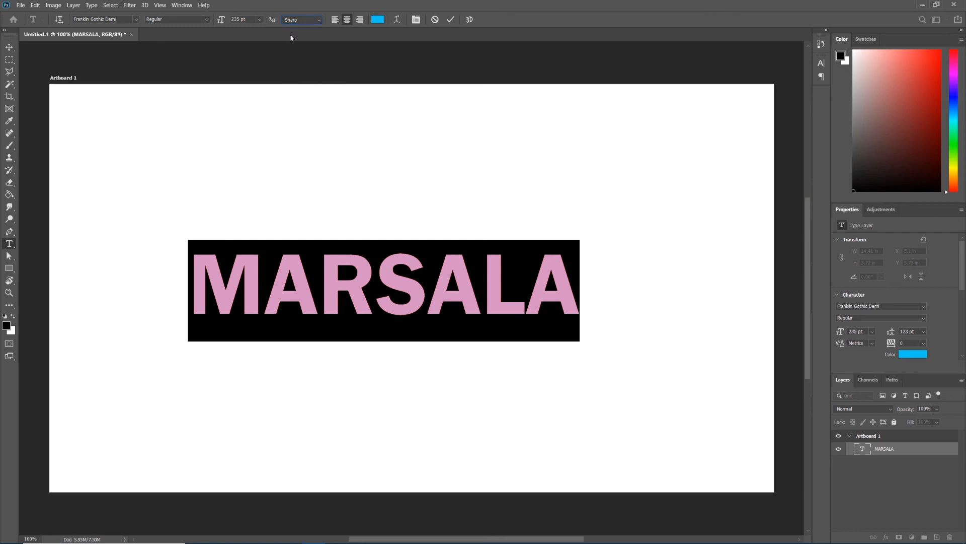
left_click(9, 47)
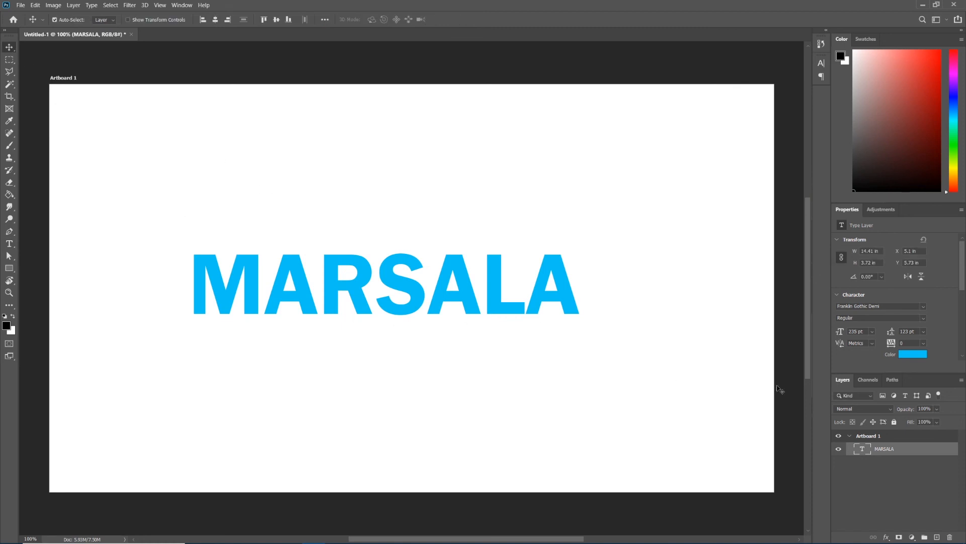
- Reopen the MARSALA text layer for editing with all its characters selected
double_click(865, 450)
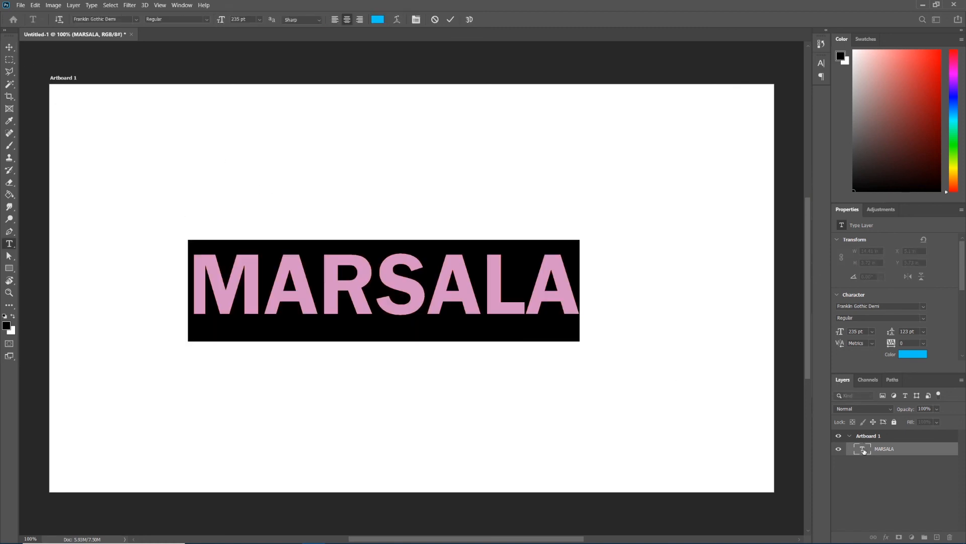